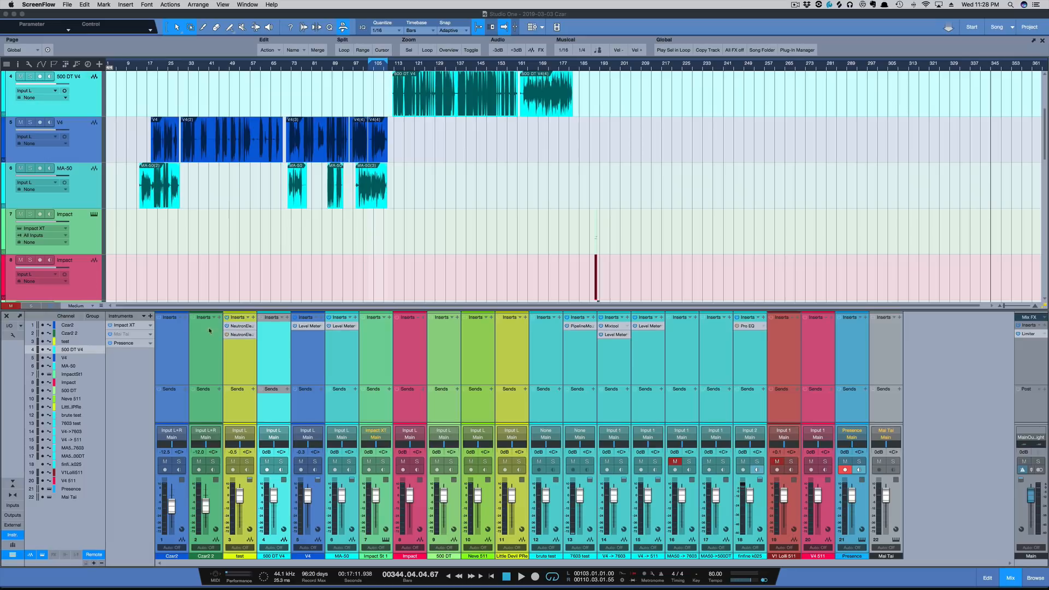
Insert Fat Channel on the 500 DT V4 channel and turn on its compressor
click(287, 317)
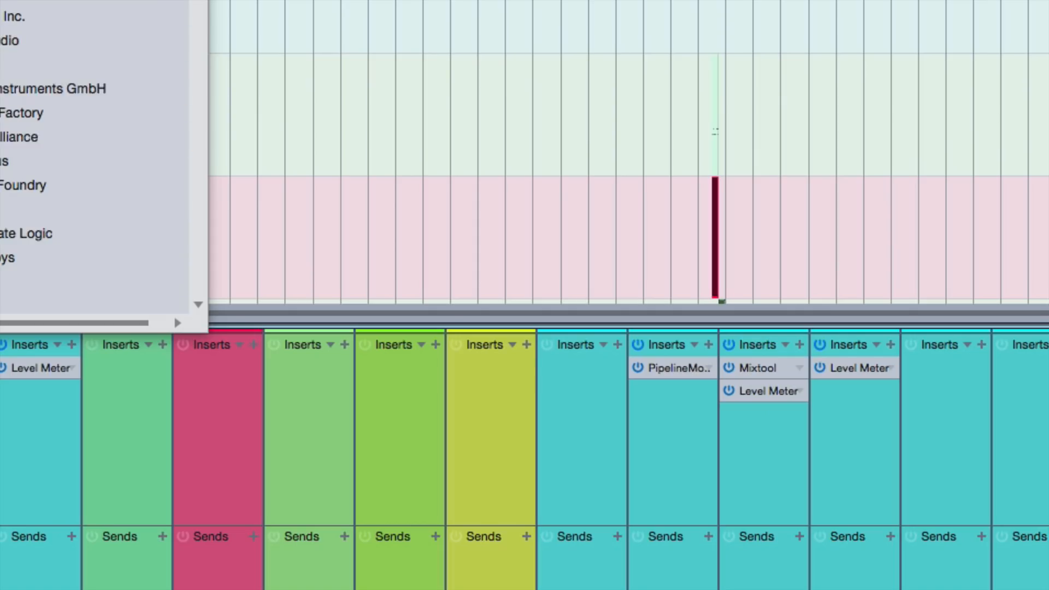
click(318, 158)
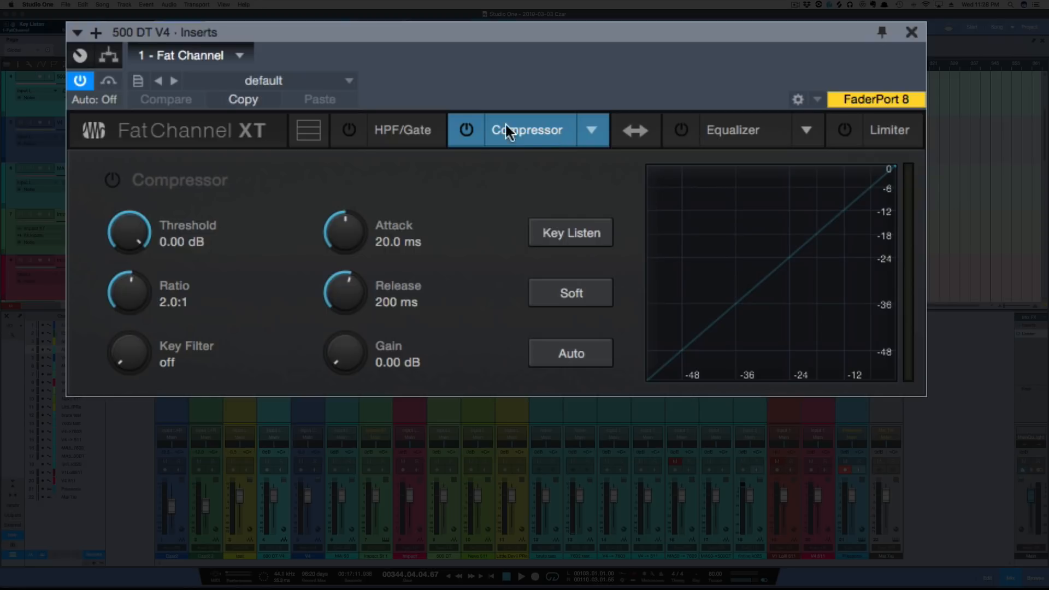
click(466, 129)
Load the Tube compressor model and set both Gain and Peak Reduction to 100
click(590, 129)
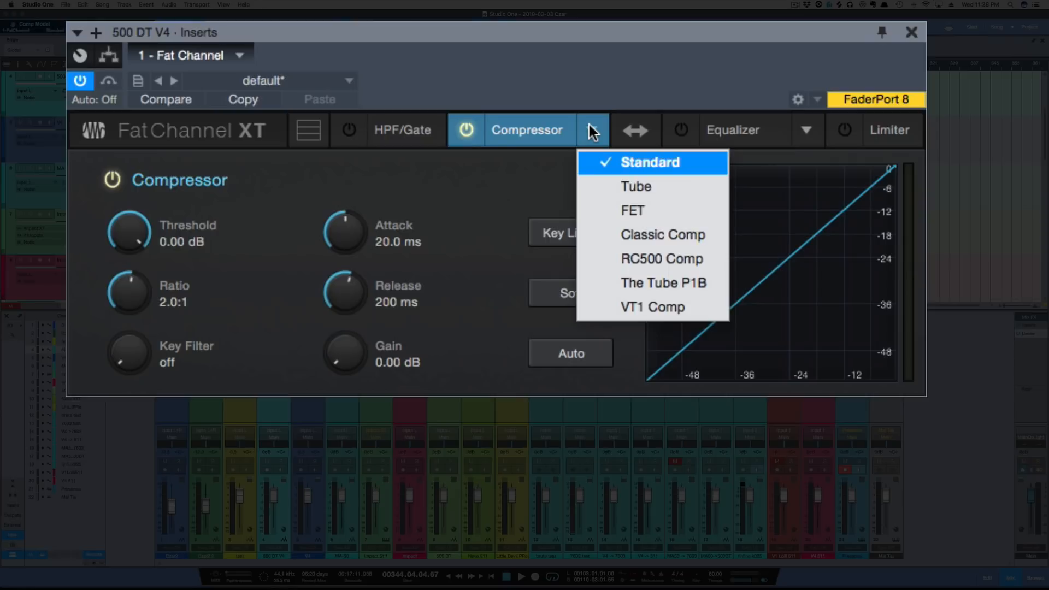
click(639, 185)
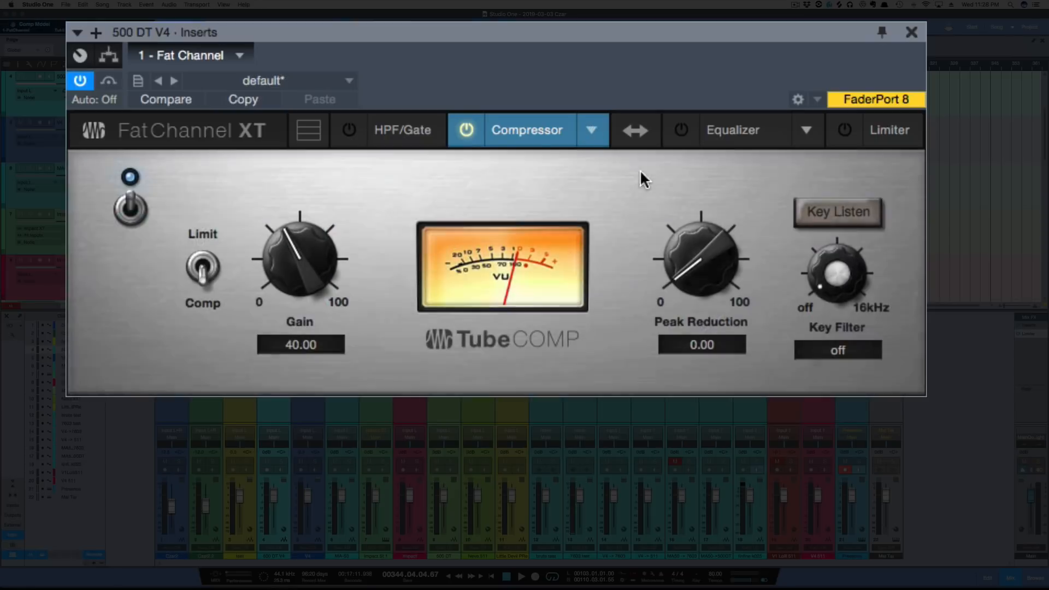
drag(284, 258, 323, 22)
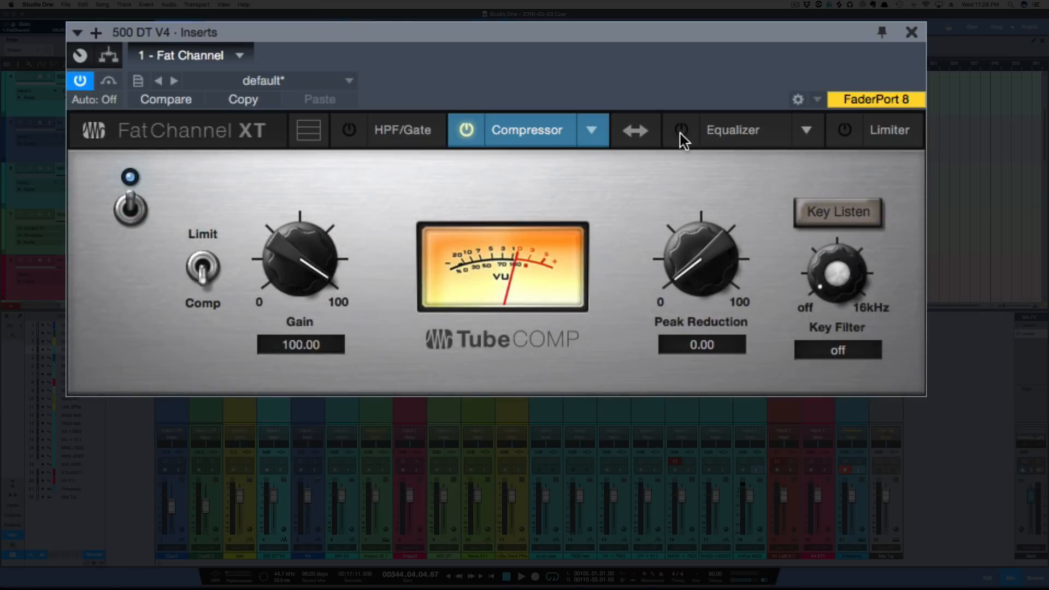
drag(672, 284, 677, 180)
Load the FET compressor model with Input and Output at -56 dB, ratio 20:1, and Attack and Release at about mid-position
click(591, 130)
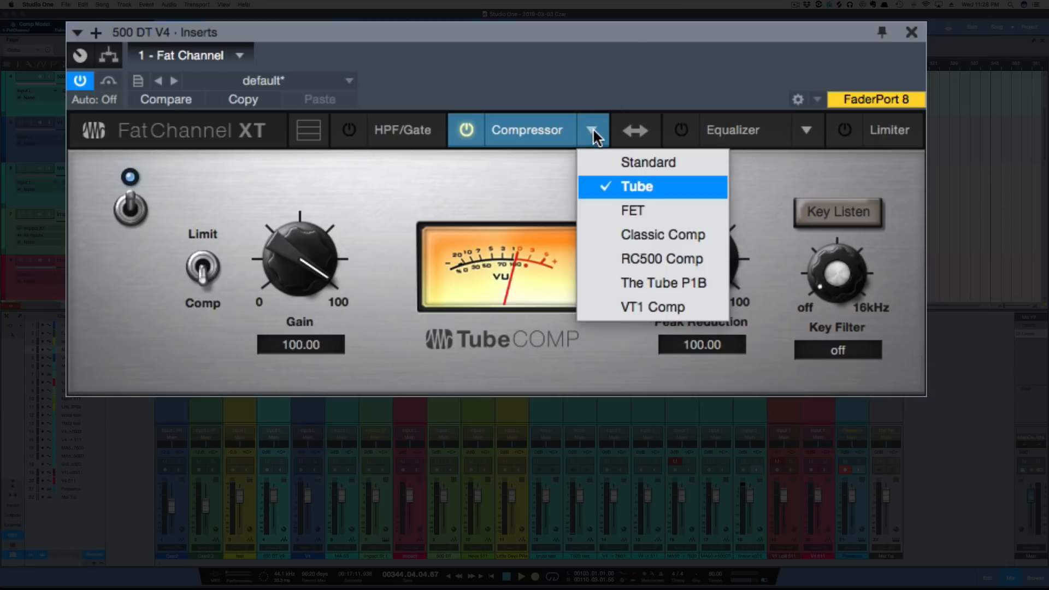
click(637, 212)
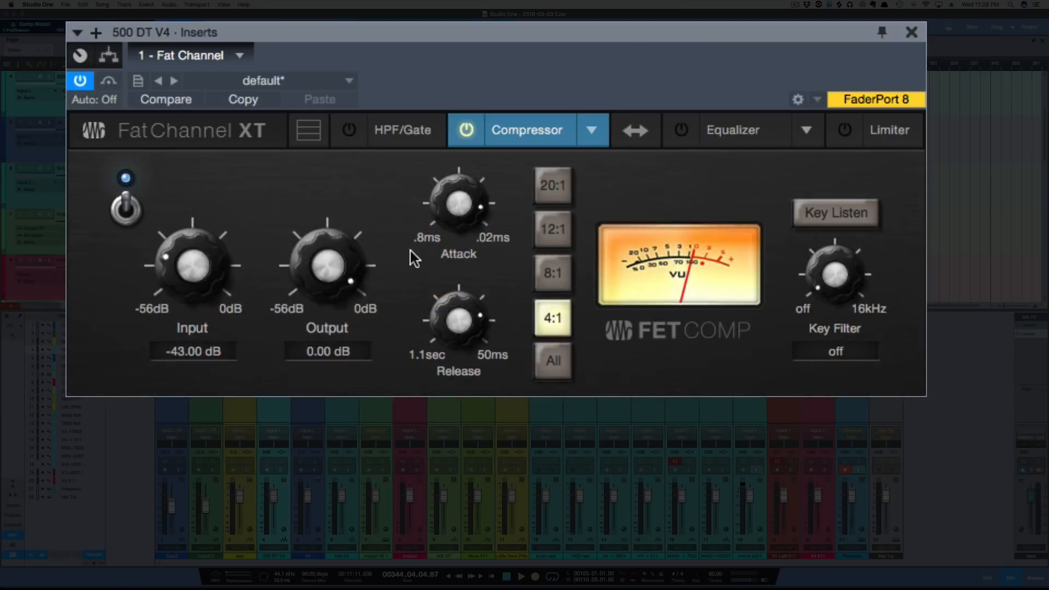
drag(352, 274, 334, 415)
drag(197, 275, 190, 356)
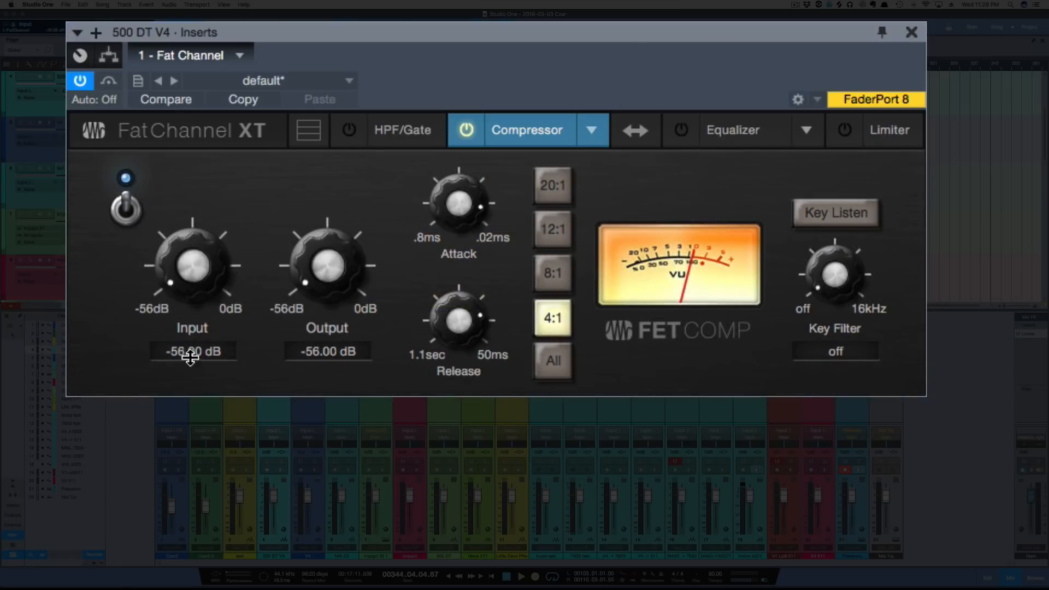
click(552, 186)
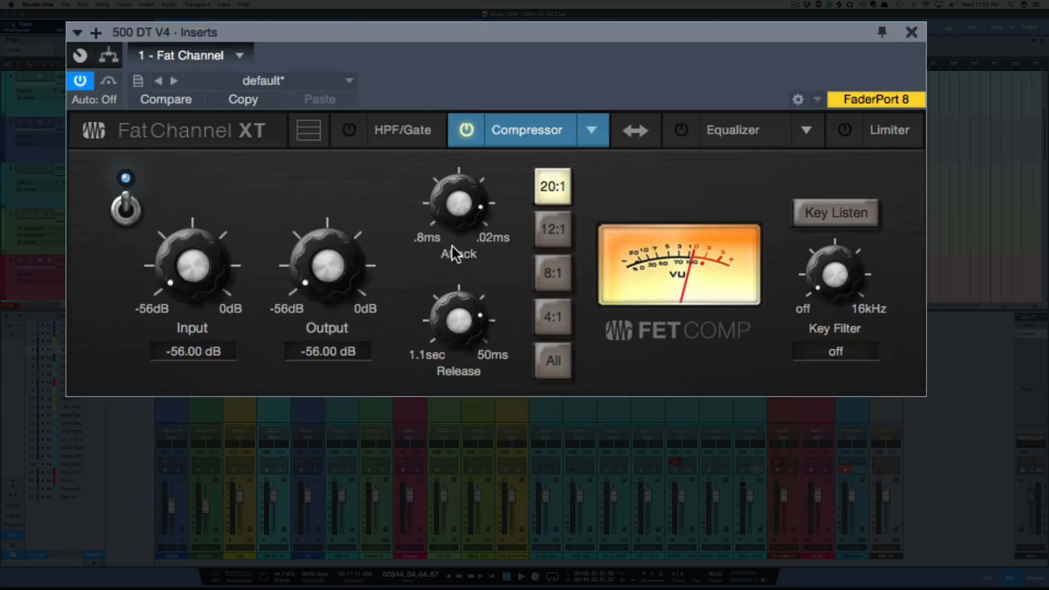
drag(458, 219, 454, 384)
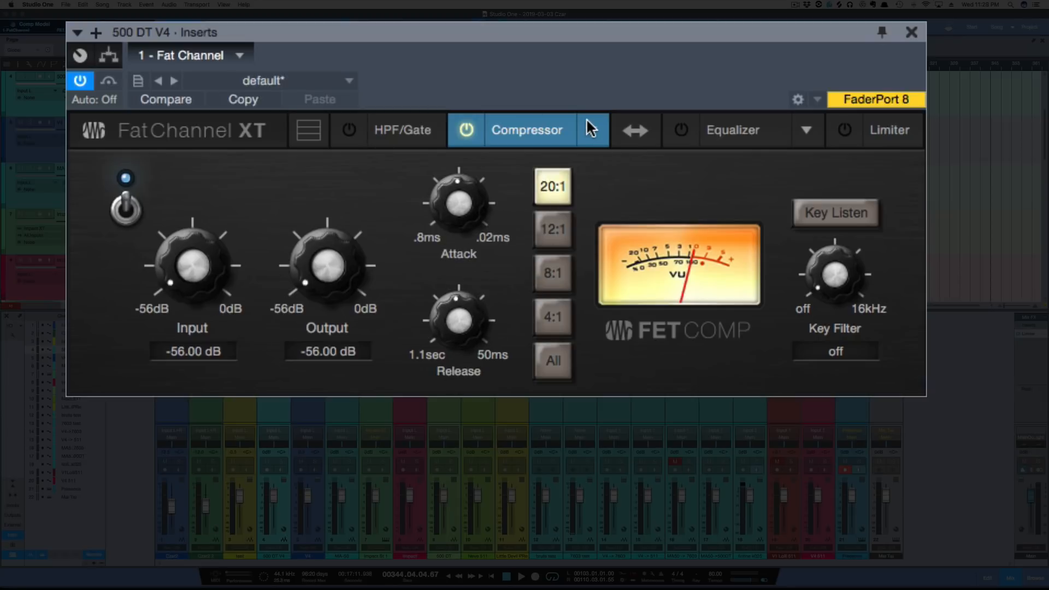
Switch the compressor to the Tube model and back to FET to compare their stored settings
click(591, 127)
click(615, 180)
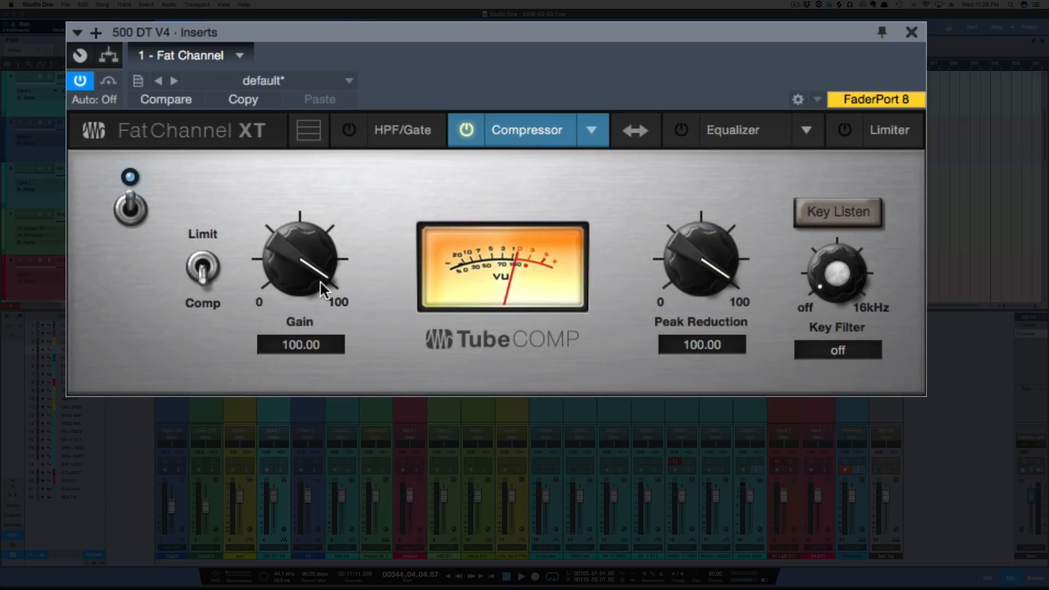
click(590, 127)
click(621, 199)
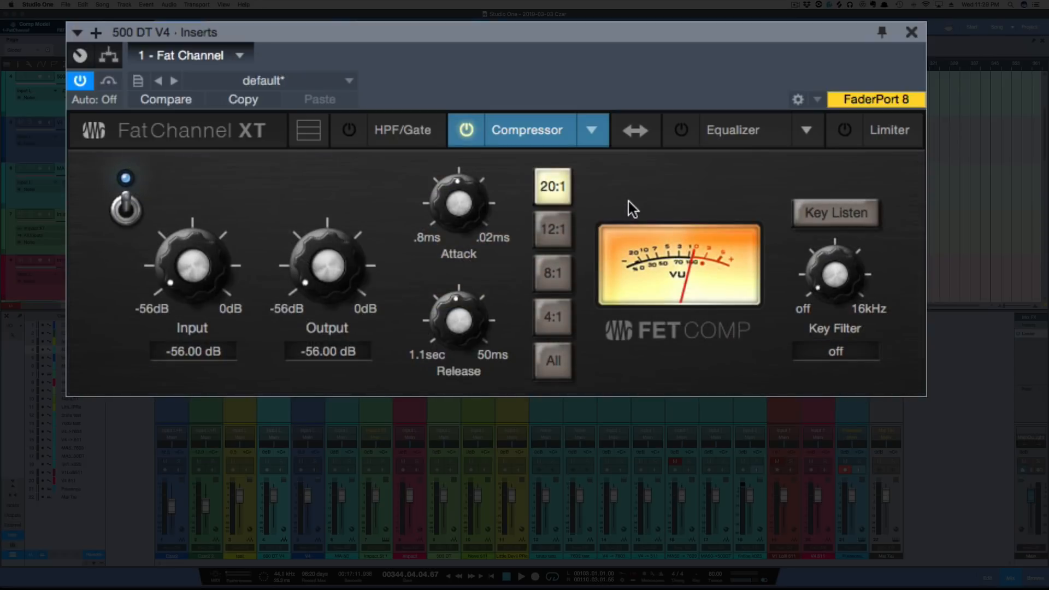
Load the Classic Comp model, raise its Ratio to about 4:1 and lower its Threshold
click(592, 135)
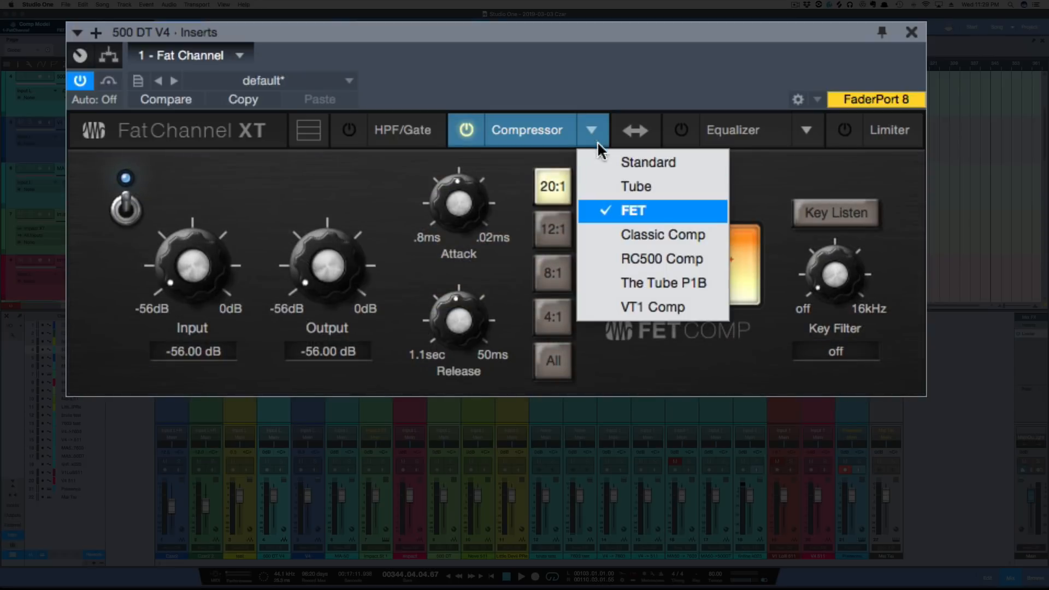
click(634, 229)
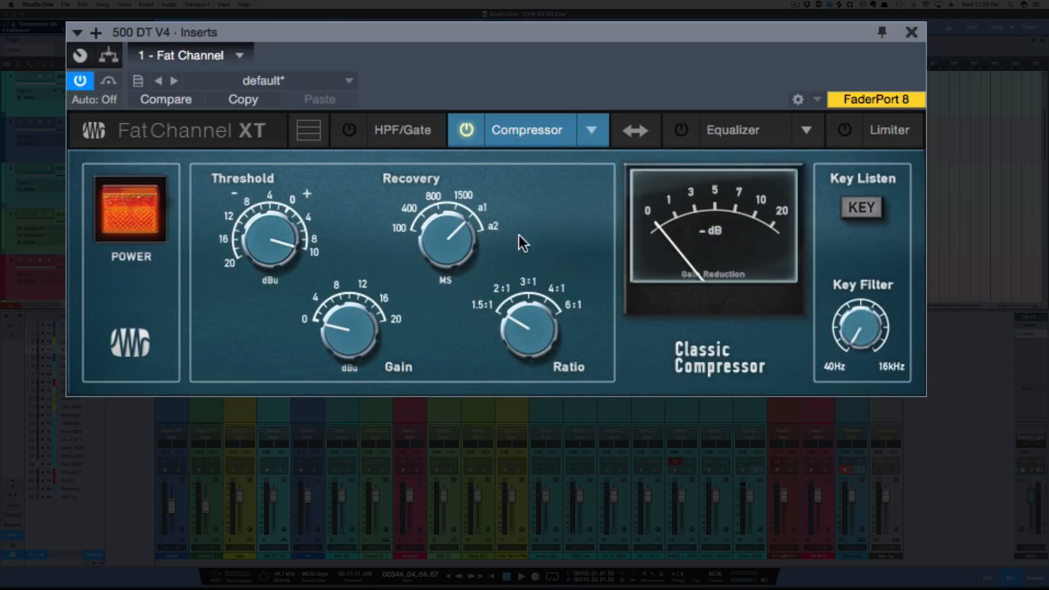
drag(528, 316, 520, 182)
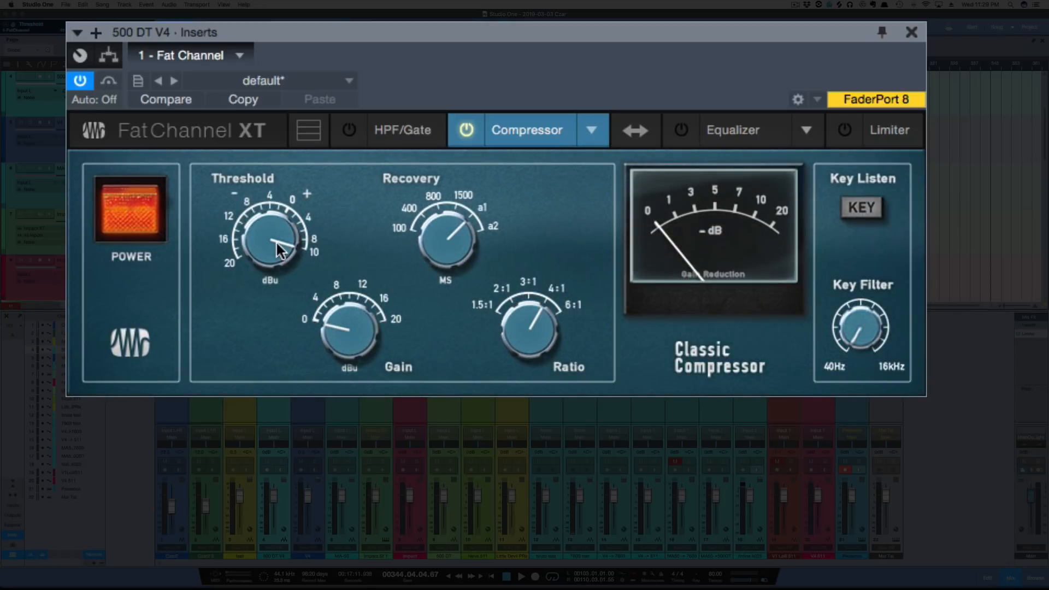
drag(279, 249, 265, 318)
Switch the compressor from Classic Comp through the FET model to the Tube model
click(594, 130)
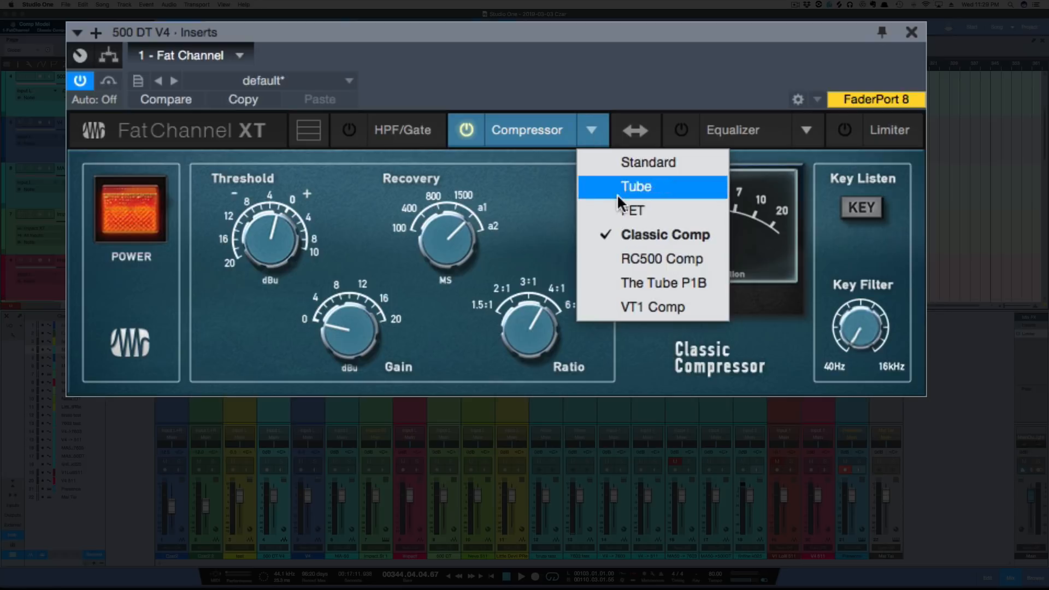
click(620, 204)
click(593, 133)
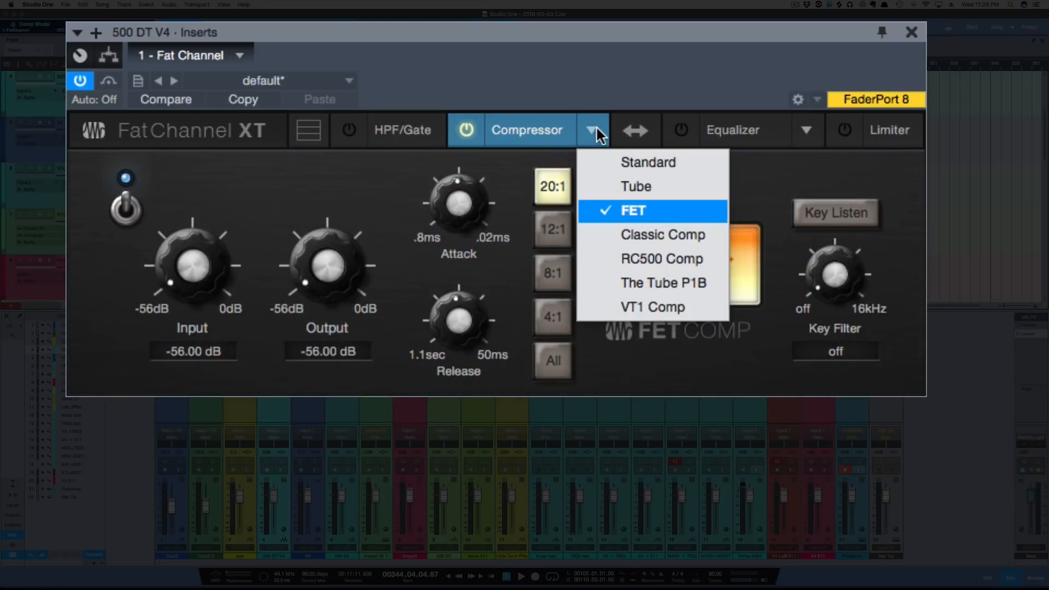
click(617, 187)
Turn on the standard equalizer, cut LMF by 7.16 dB at 307.1 Hz and boost HF by 9.71 dB at 4.82 kHz
click(735, 130)
click(680, 130)
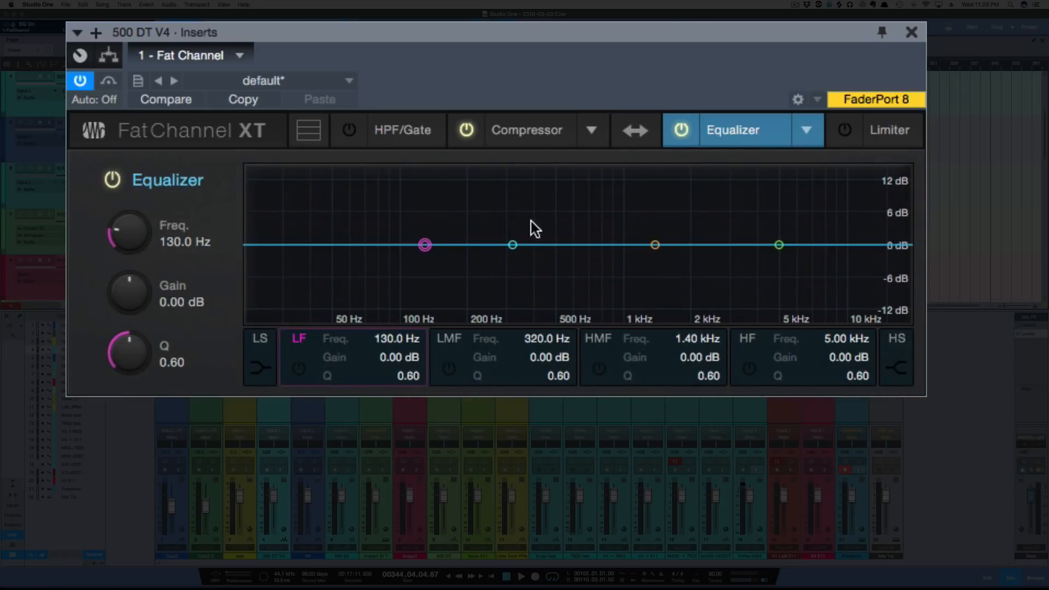
drag(512, 245, 508, 284)
drag(778, 245, 769, 201)
Load the Vintage equalizer model and boost its HMF and HF bands to 16 dB each
click(805, 131)
click(834, 212)
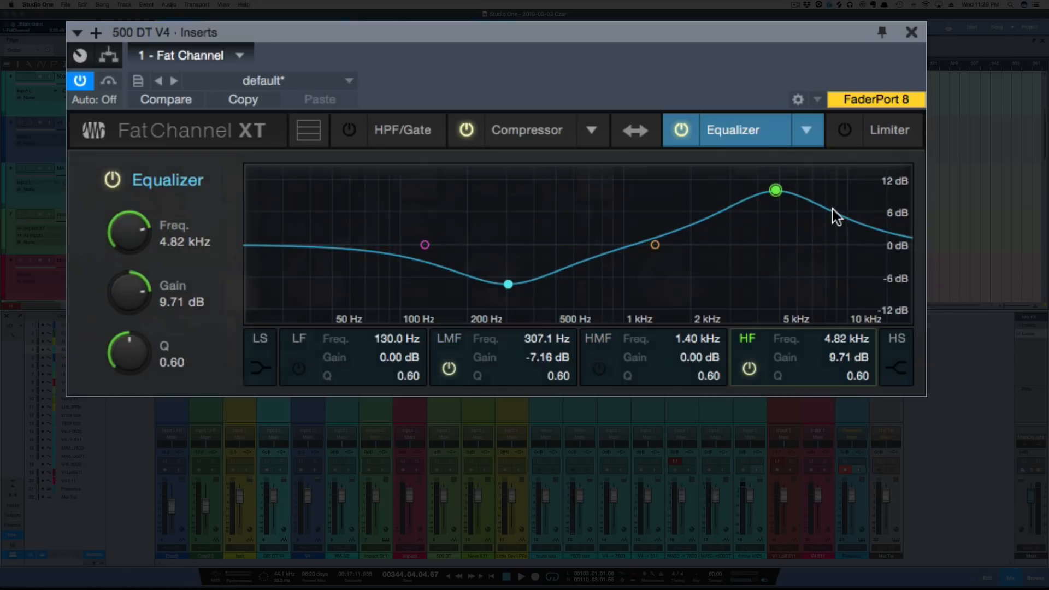
drag(690, 263, 710, 137)
drag(811, 287, 814, 88)
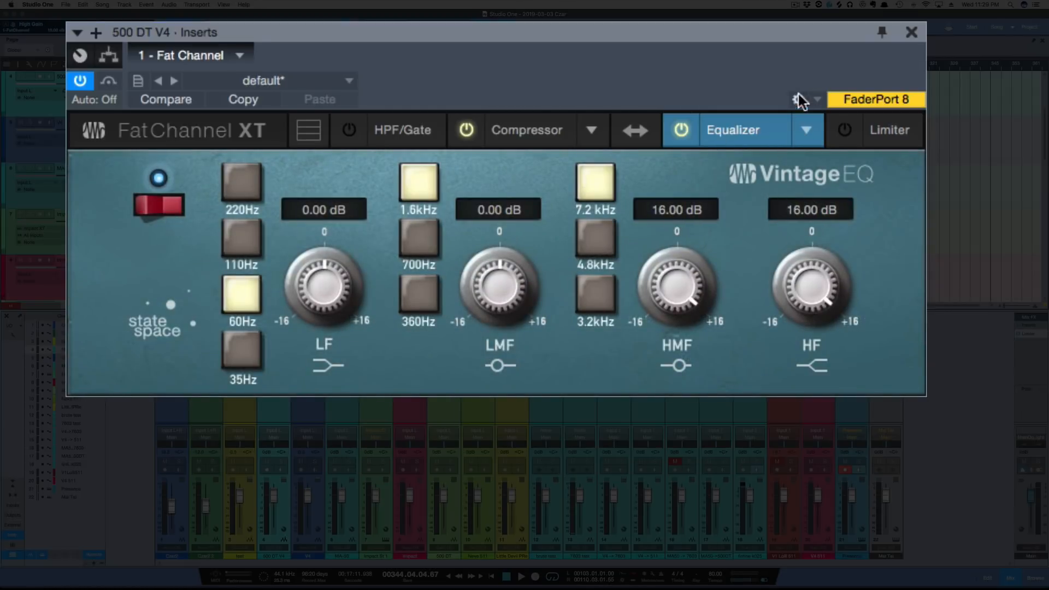
Switch the equalizer to the standard model and back to Vintage EQ to compare their stored settings
click(806, 130)
click(838, 164)
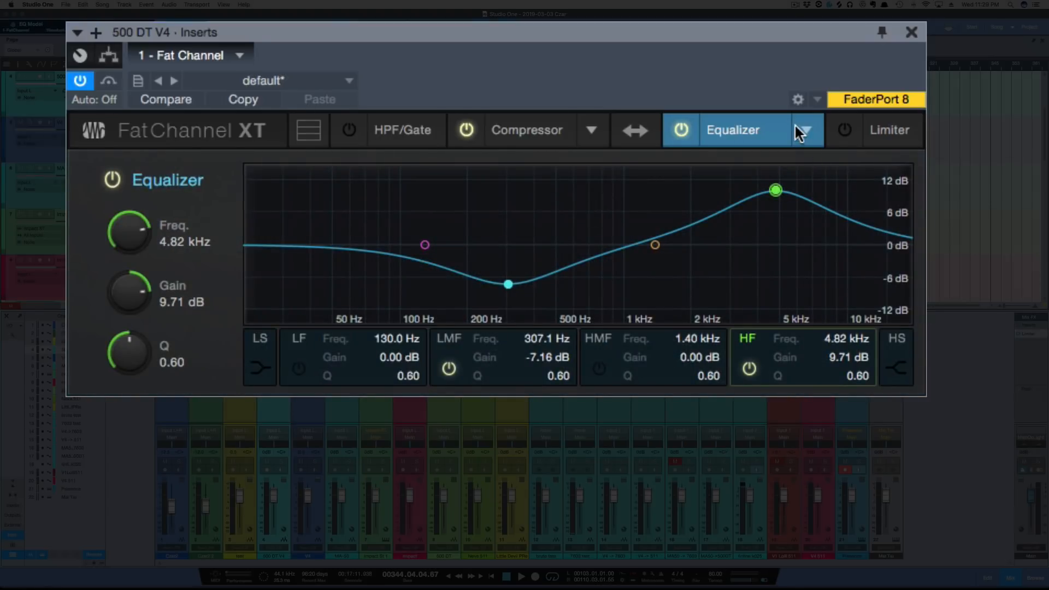
click(807, 131)
click(837, 208)
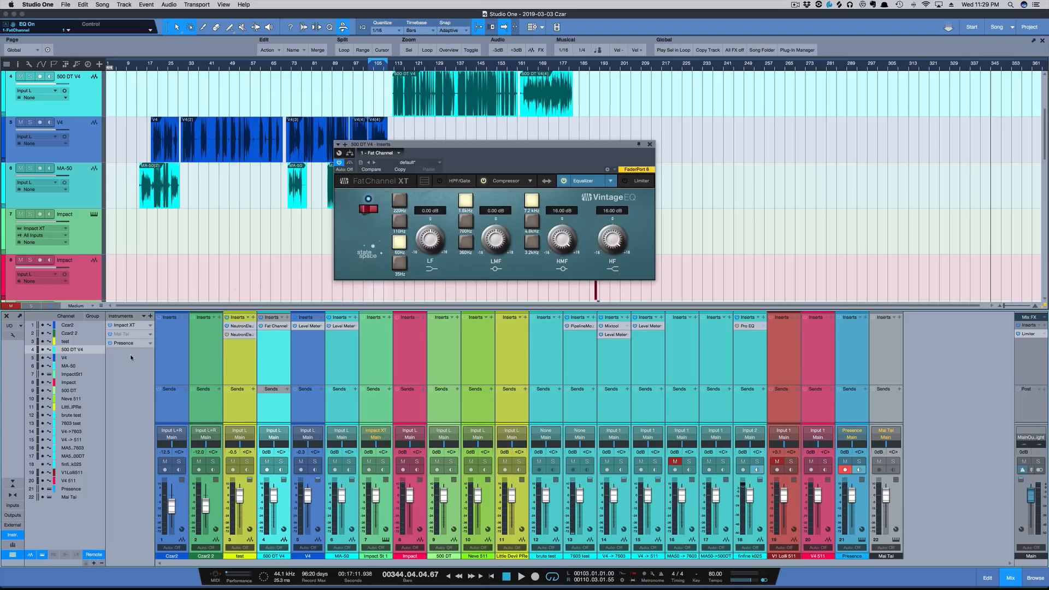
Check the instrument rack's bulk removal option and delete the Presence instrument track from the arrangement
click(144, 317)
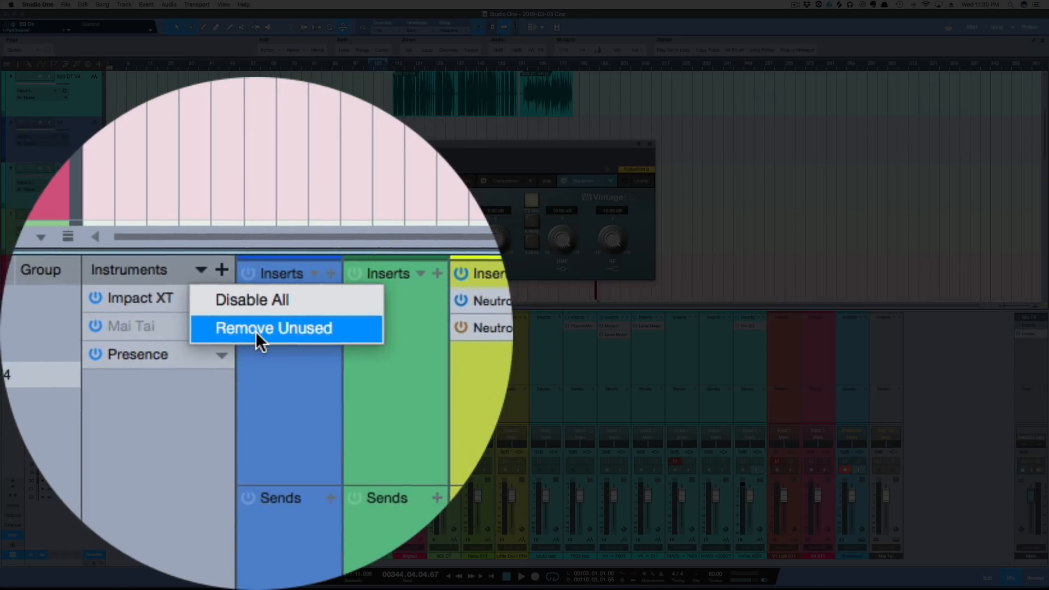
click(255, 332)
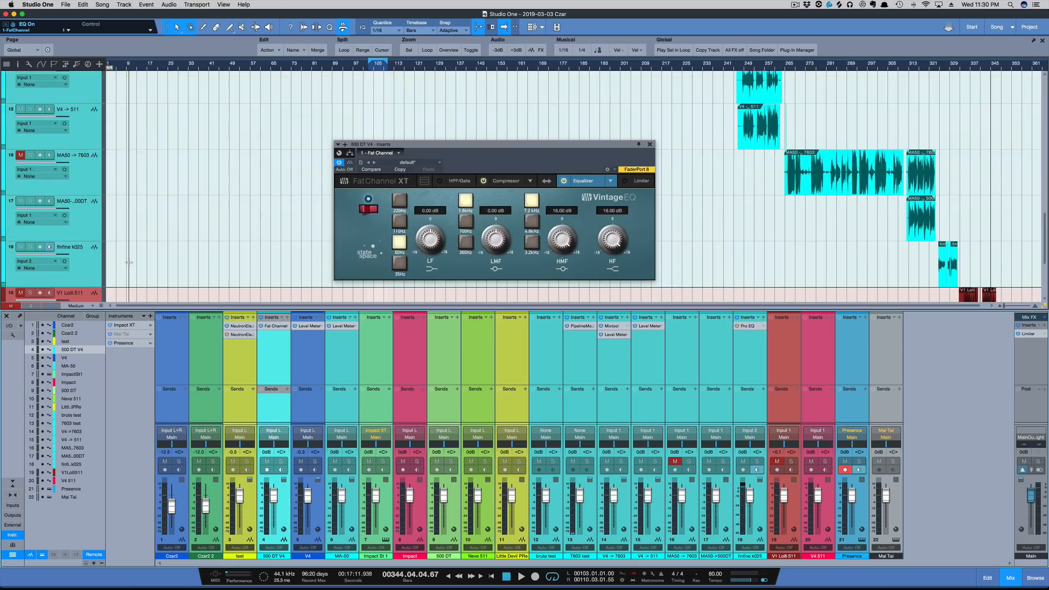
scroll(128, 262, down, 5)
click(87, 268)
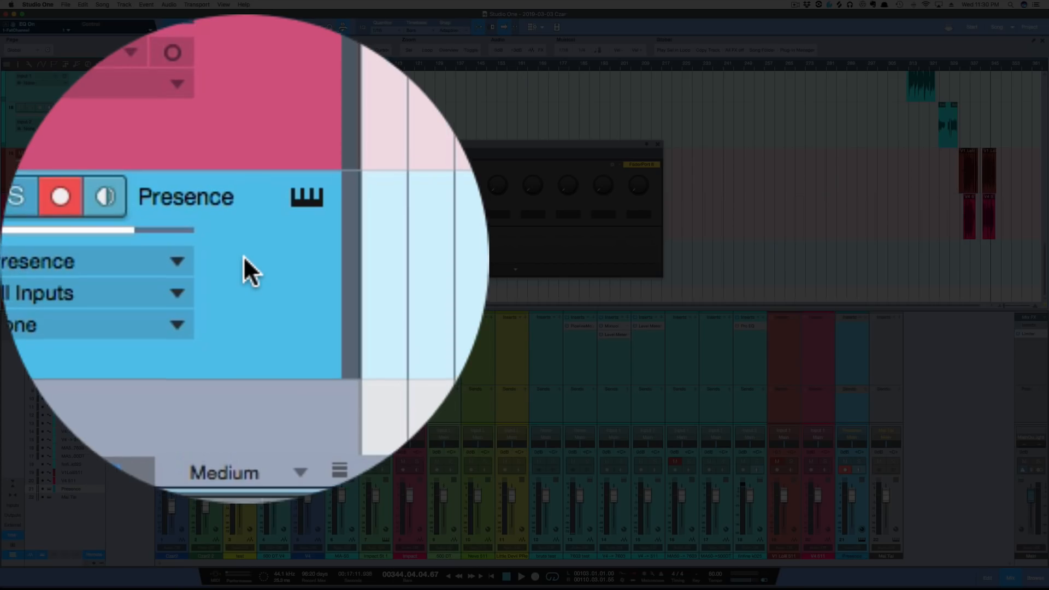
scroll(243, 260, up, 1)
click(243, 260)
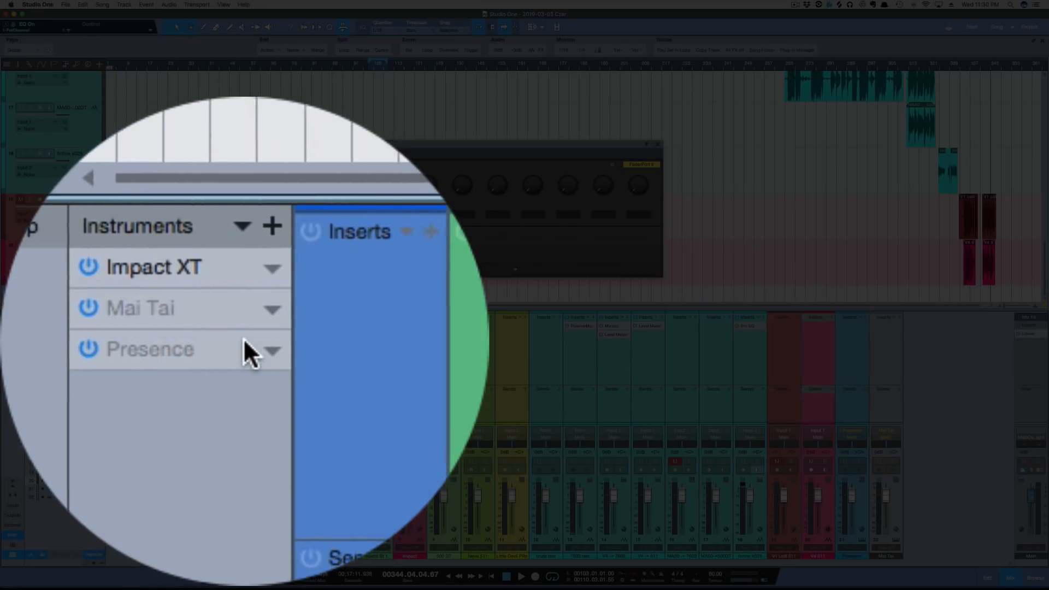
Check the individual options of the Presence instrument and remove all unused instruments from the rack at once
click(357, 337)
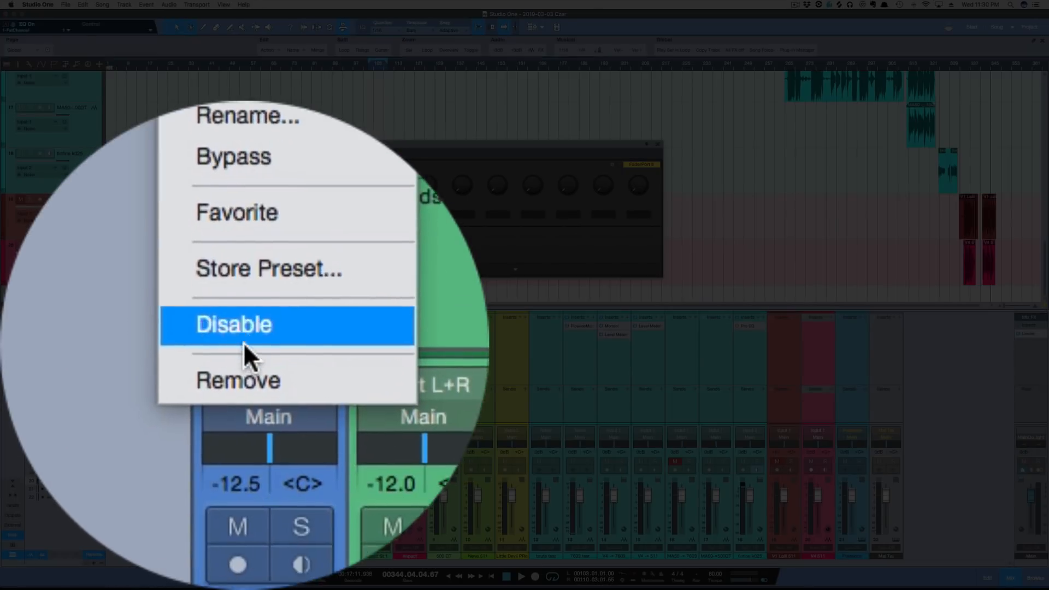
click(244, 342)
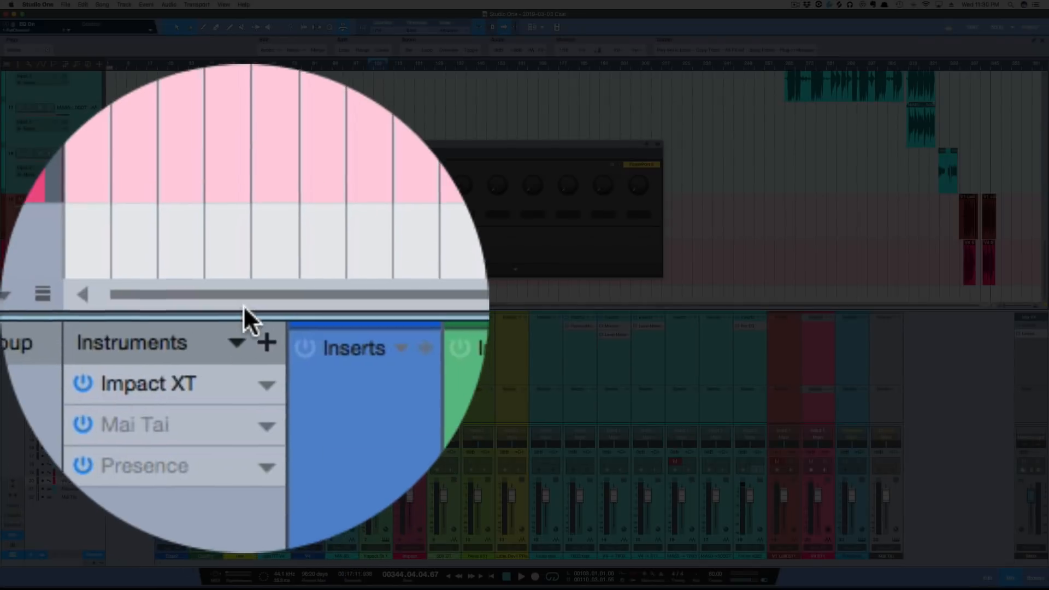
click(243, 313)
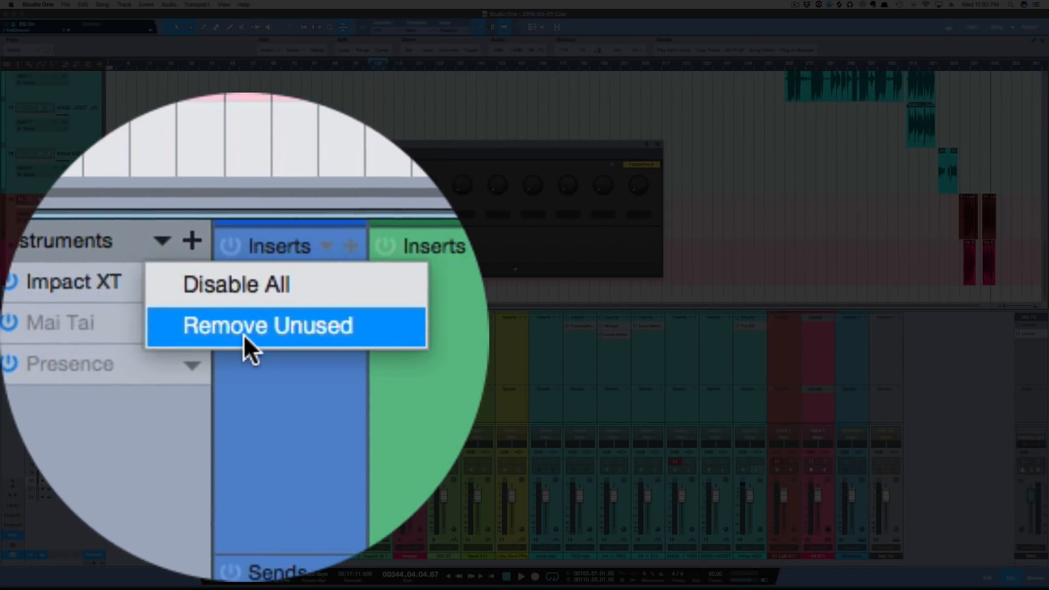
click(244, 333)
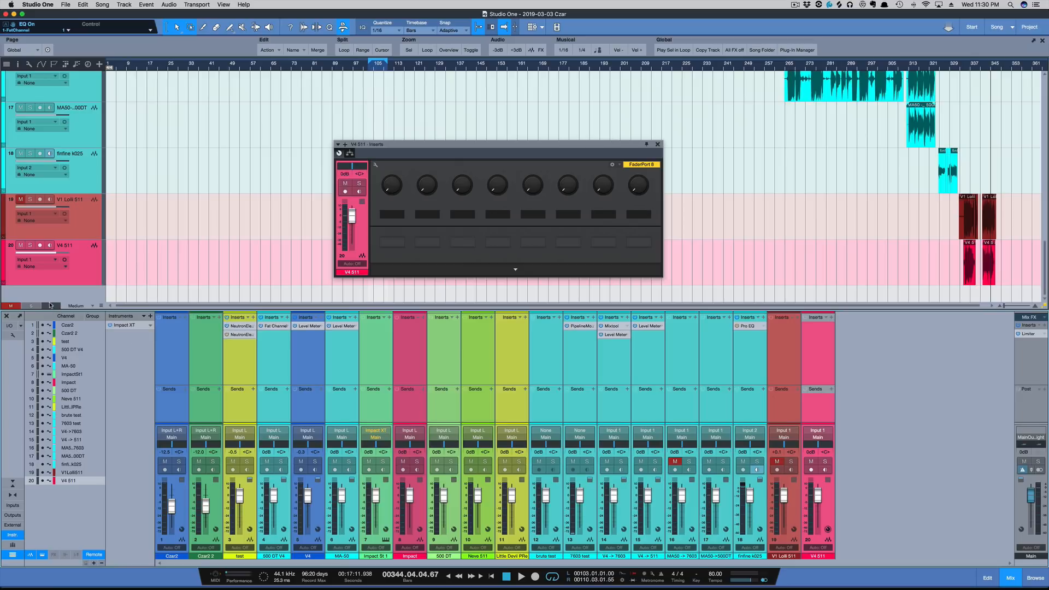
Open the song's audio input setup and move the 7603 input directly below Input L+R
click(9, 325)
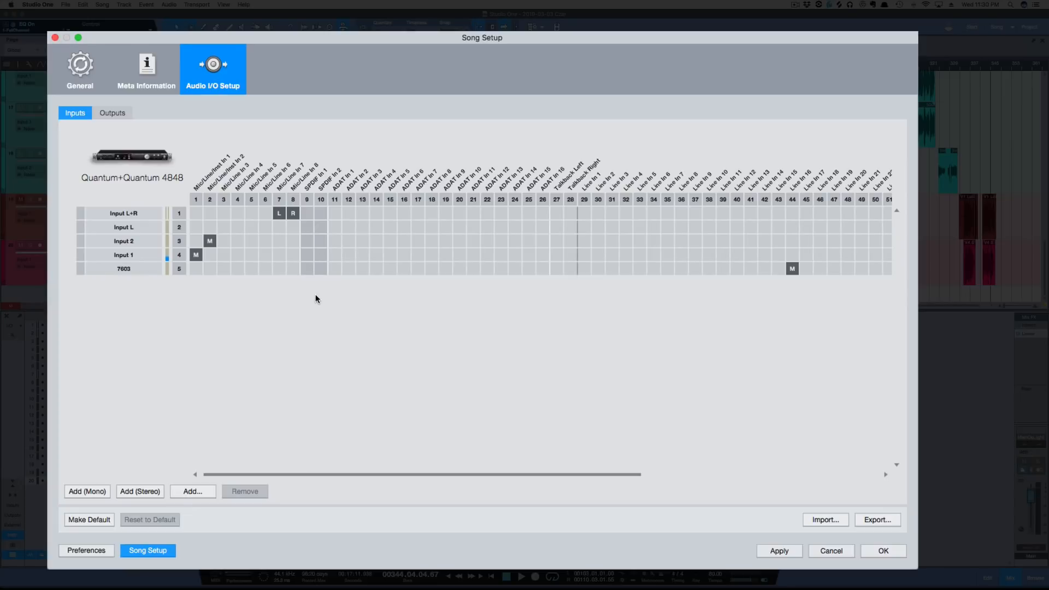
drag(127, 268, 128, 224)
click(129, 255)
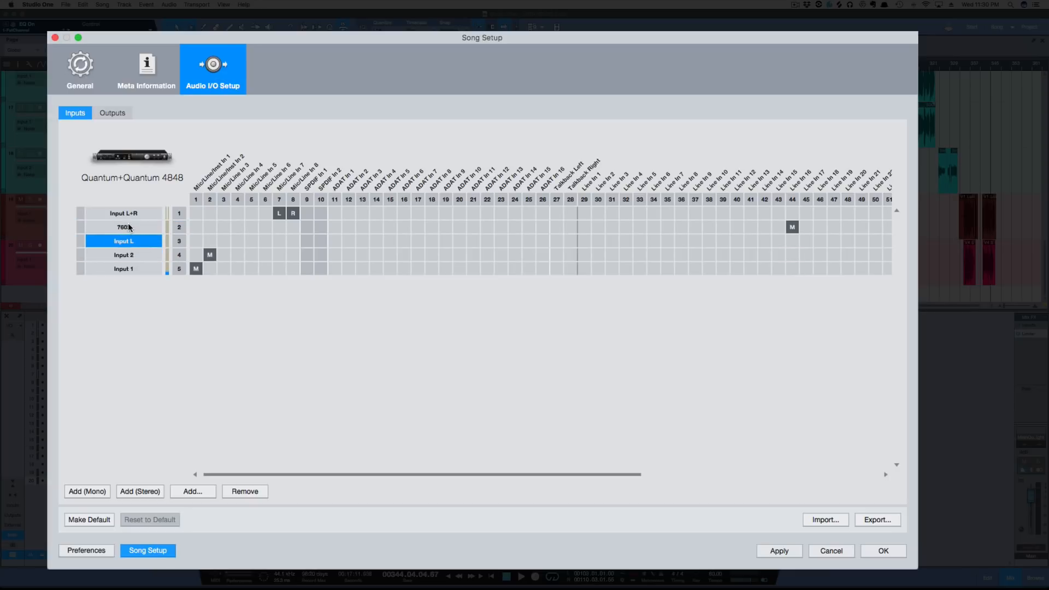